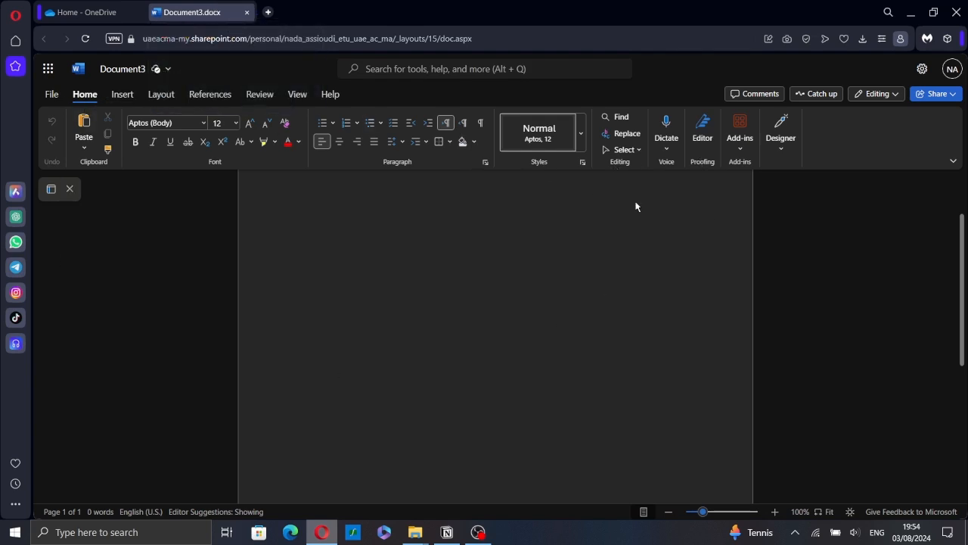
Open the Transcribe tool and choose English (United States) as the transcription language.
{"action": "left_click", "coordinate": [675, 149]}
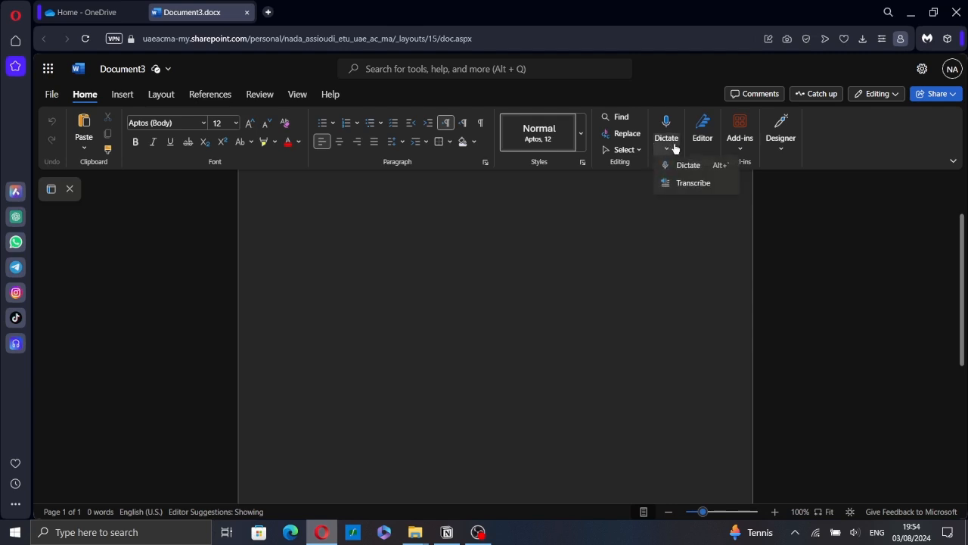
{"action": "left_click", "coordinate": [692, 184]}
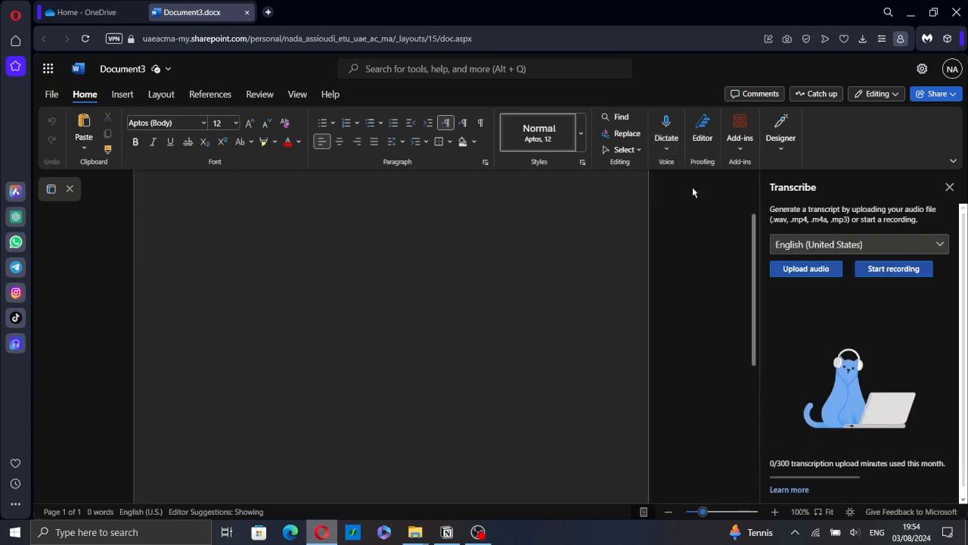
{"action": "left_click", "coordinate": [853, 244]}
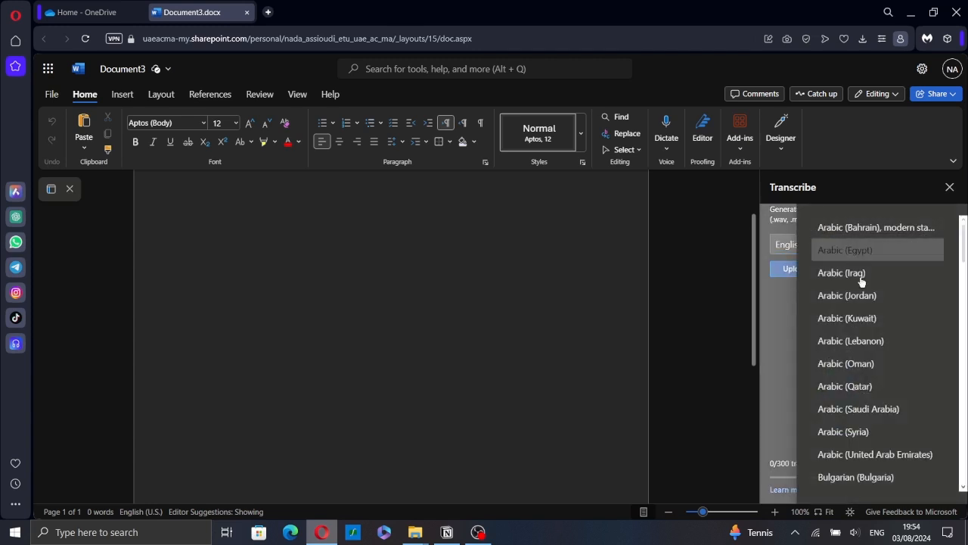
{"action": "scroll", "coordinate": [874, 406], "scroll_direction": "down", "scroll_amount": 5}
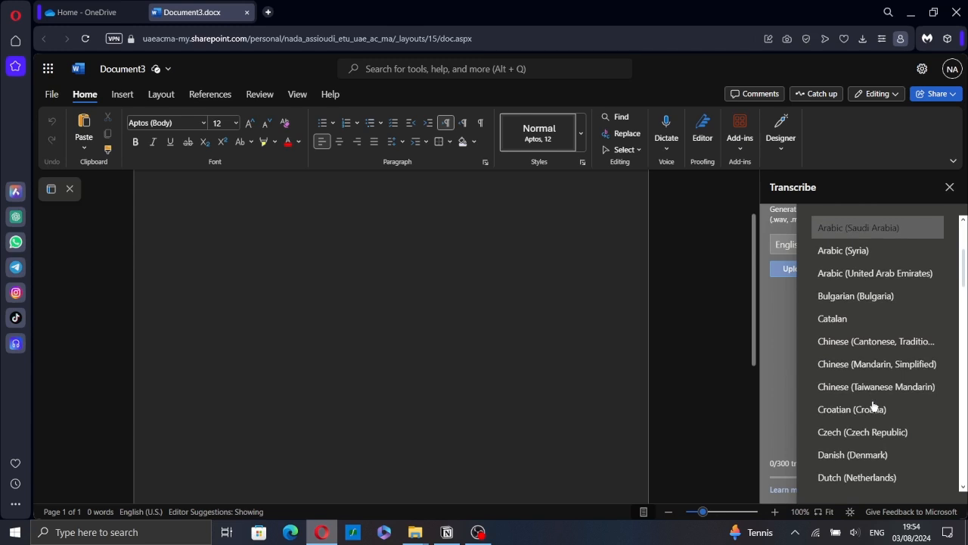
{"action": "scroll", "coordinate": [892, 457], "scroll_direction": "down", "scroll_amount": 3}
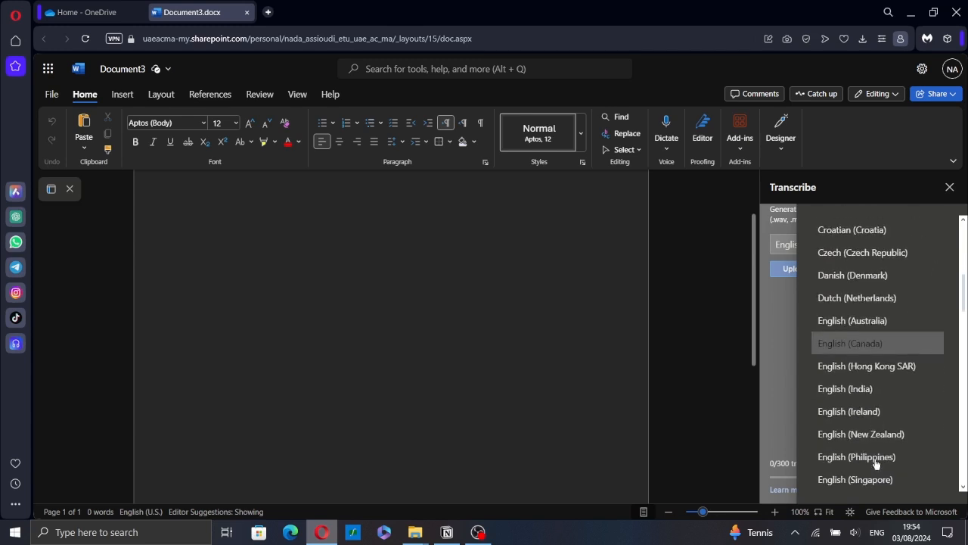
{"action": "scroll", "coordinate": [896, 446], "scroll_direction": "down", "scroll_amount": 2}
{"action": "scroll", "coordinate": [893, 436], "scroll_direction": "down", "scroll_amount": 1}
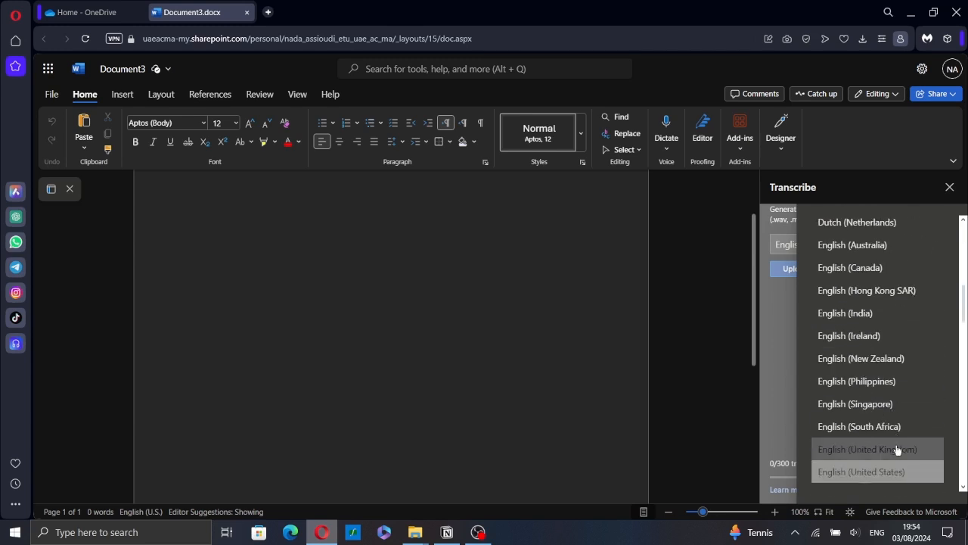
{"action": "left_click", "coordinate": [895, 471]}
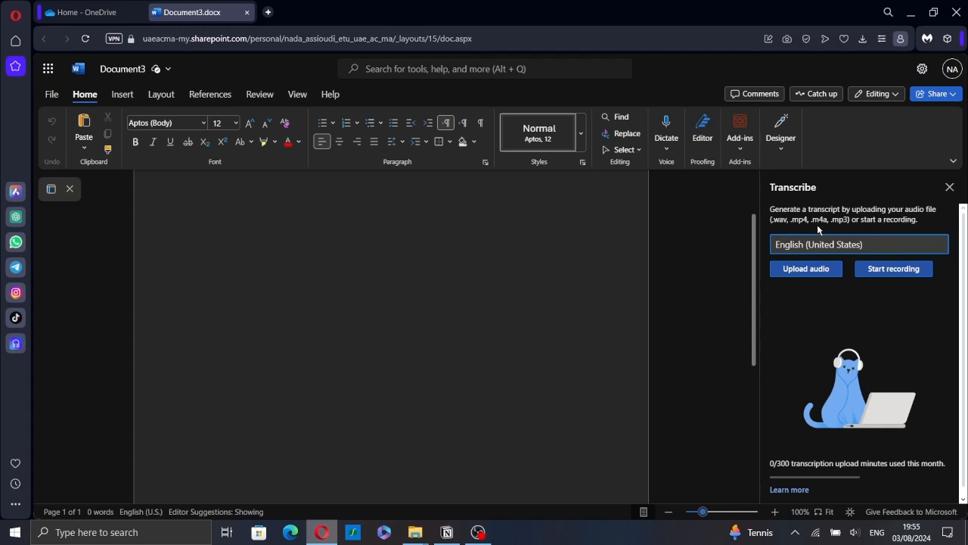
Upload today's audio file from the Downloads folder for transcription.
{"action": "left_click", "coordinate": [816, 269]}
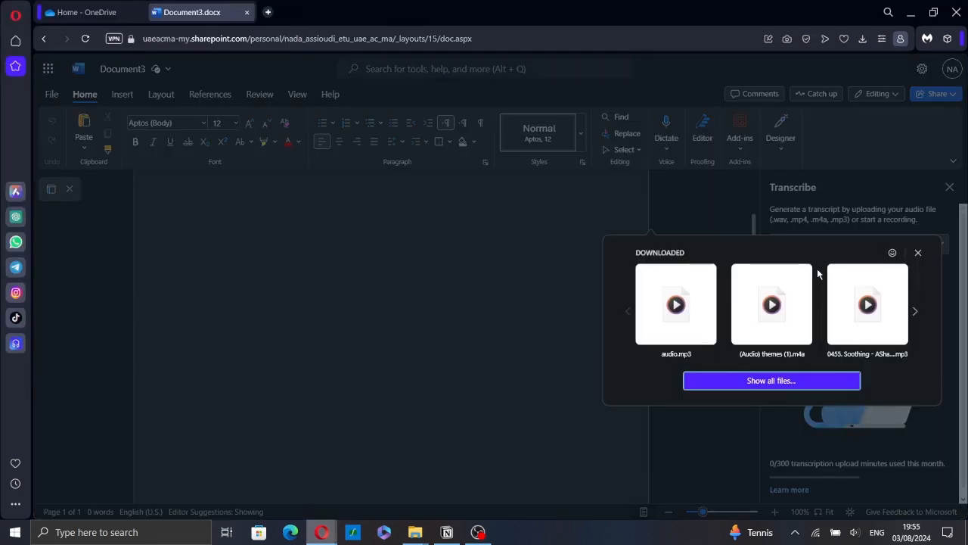
{"action": "left_click", "coordinate": [738, 385]}
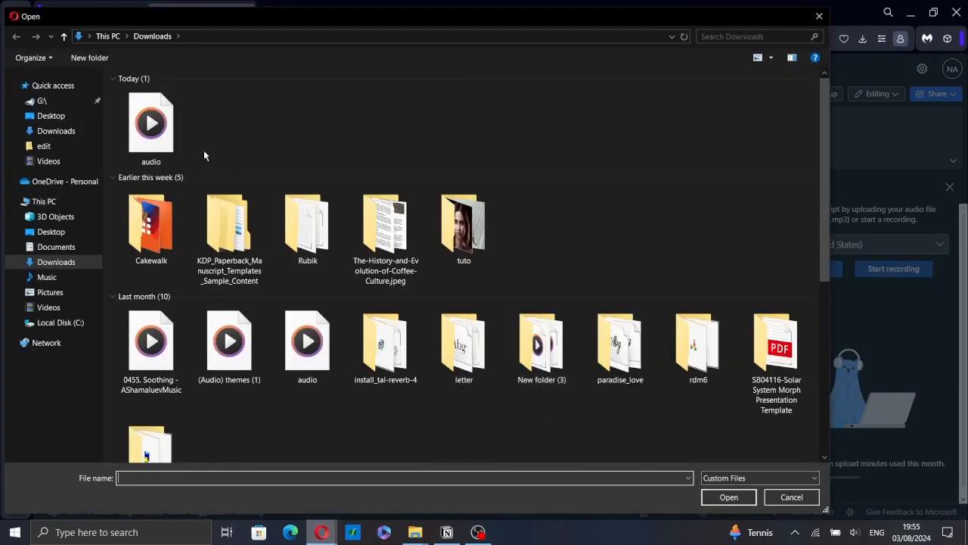
{"action": "left_click", "coordinate": [149, 125]}
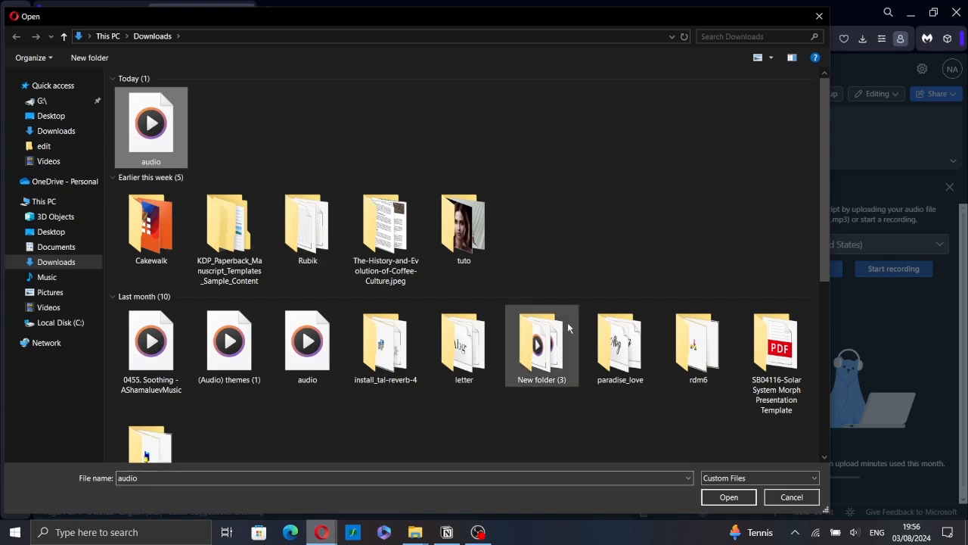
{"action": "left_click", "coordinate": [728, 496]}
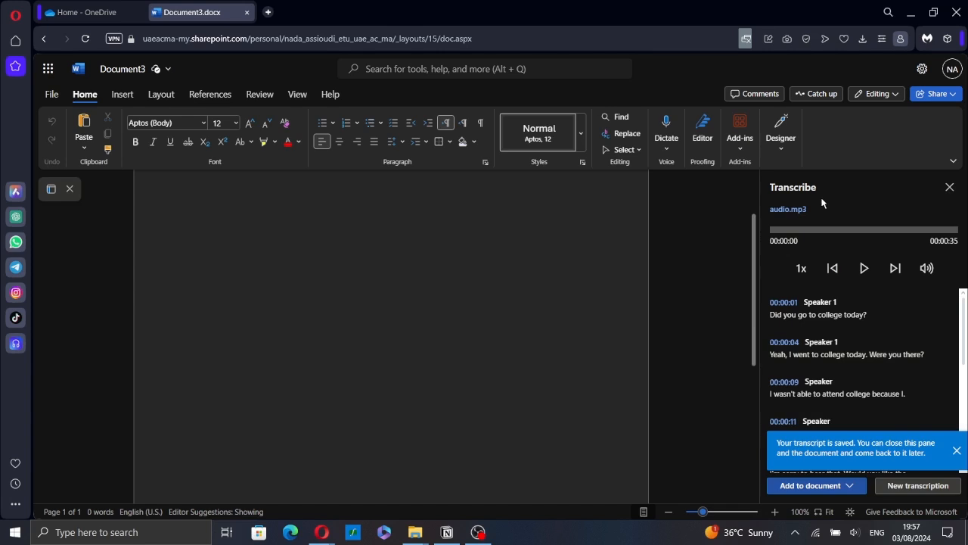
Examine the generated transcript sections of audio.mp3 with their speakers and timestamps, dismissing the saved-transcript notice.
{"action": "scroll", "coordinate": [898, 336], "scroll_direction": "down", "scroll_amount": 2}
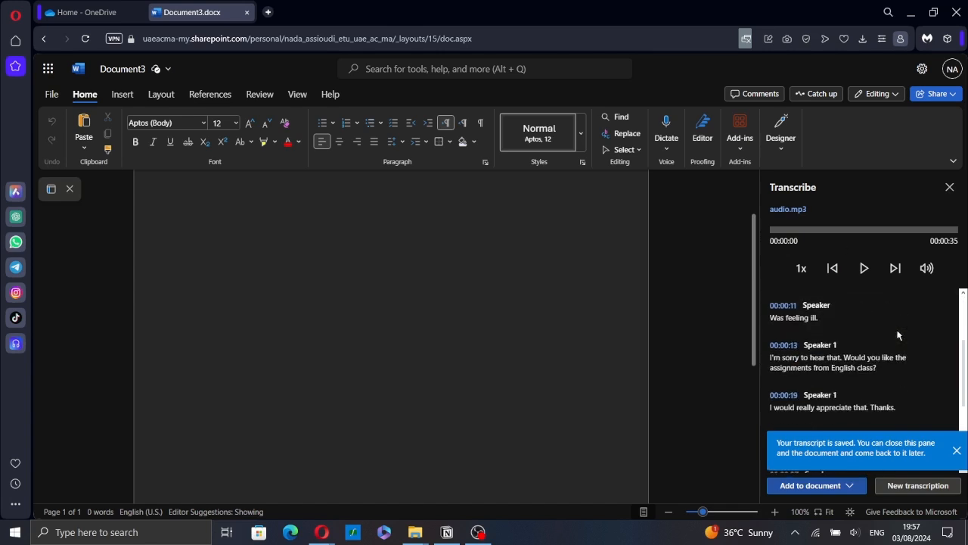
{"action": "scroll", "coordinate": [897, 335], "scroll_direction": "up", "scroll_amount": 2}
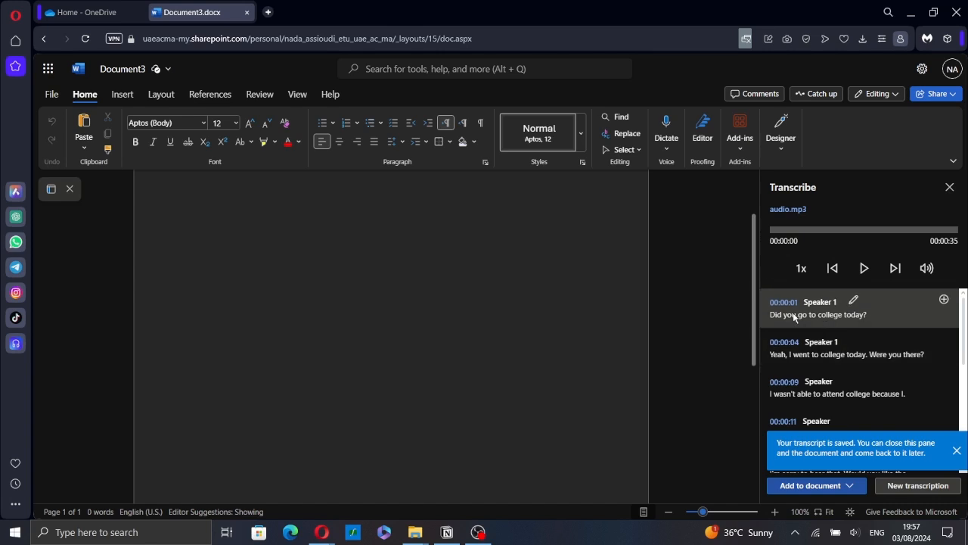
{"action": "scroll", "coordinate": [862, 311], "scroll_direction": "down", "scroll_amount": 3}
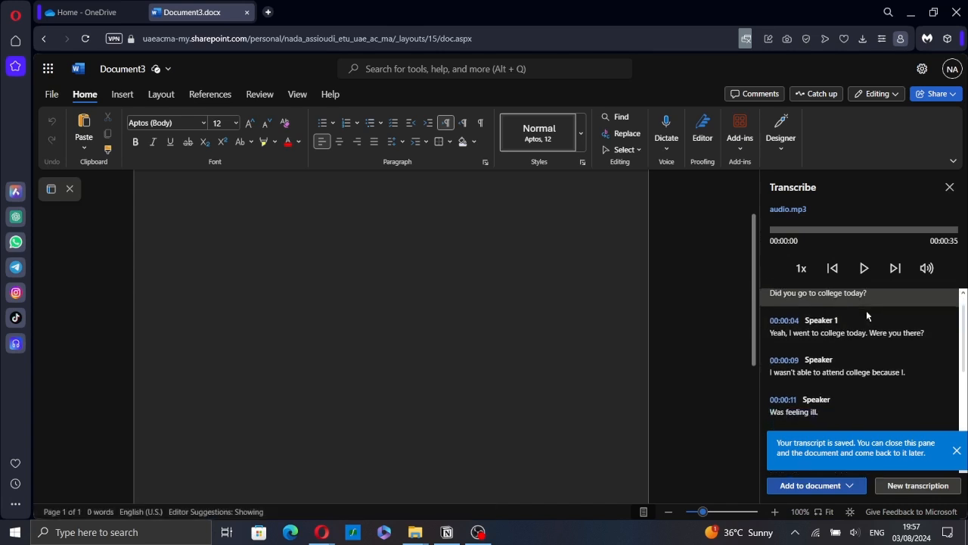
{"action": "scroll", "coordinate": [853, 367], "scroll_direction": "down", "scroll_amount": 5}
{"action": "scroll", "coordinate": [853, 367], "scroll_direction": "up", "scroll_amount": 8}
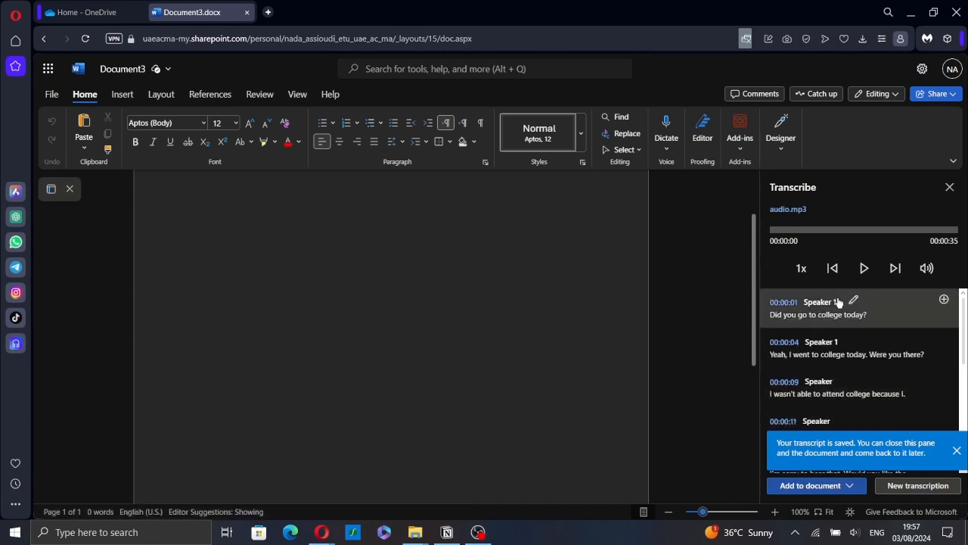
{"action": "left_click", "coordinate": [956, 450]}
{"action": "scroll", "coordinate": [933, 349], "scroll_direction": "down", "scroll_amount": 1}
{"action": "scroll", "coordinate": [933, 352], "scroll_direction": "up", "scroll_amount": 1}
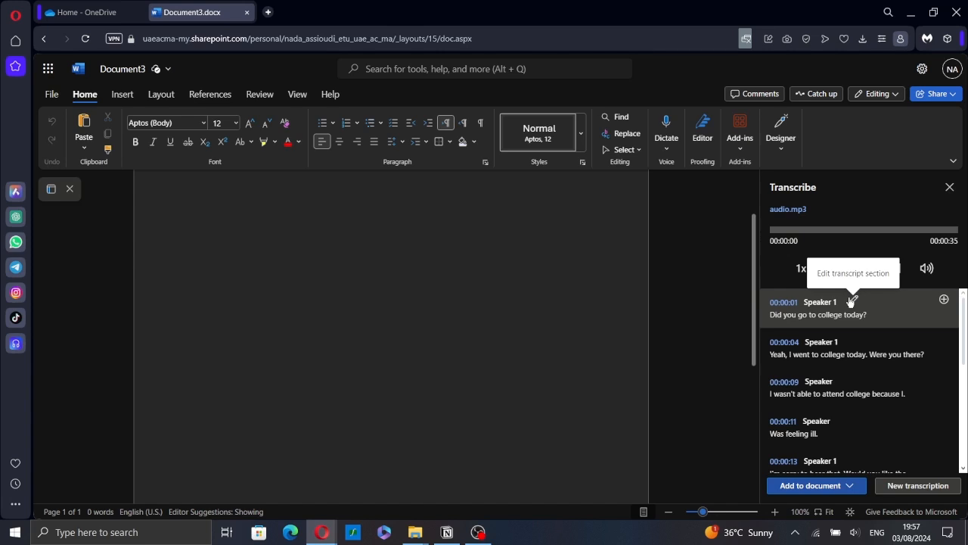
Rename the speaker of the 00:00:01 transcript section to Student 1, leaving the other sections' speakers as they are.
{"action": "left_click", "coordinate": [851, 301]}
{"action": "left_click_drag", "start_coordinate": [849, 300], "coordinate": [807, 304]}
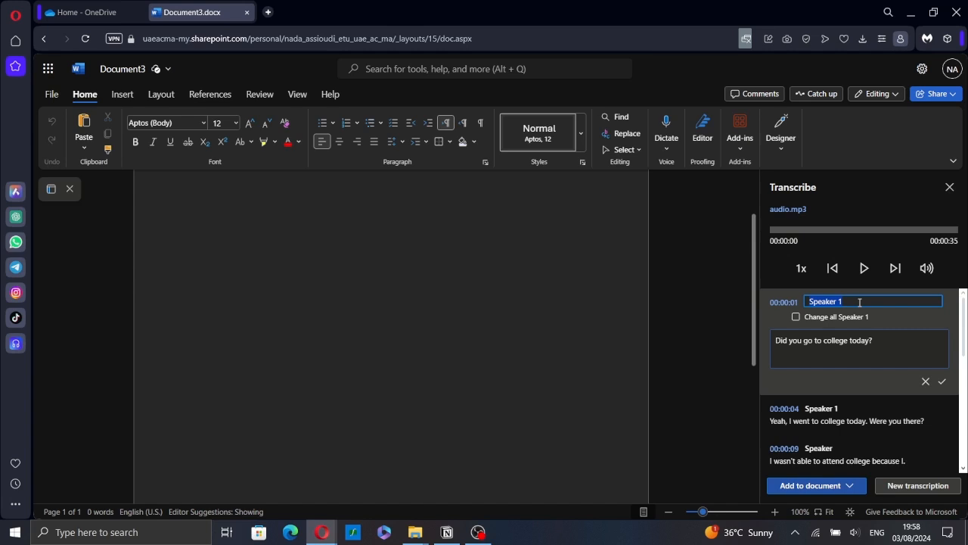
{"action": "type", "text": "Student 1"}
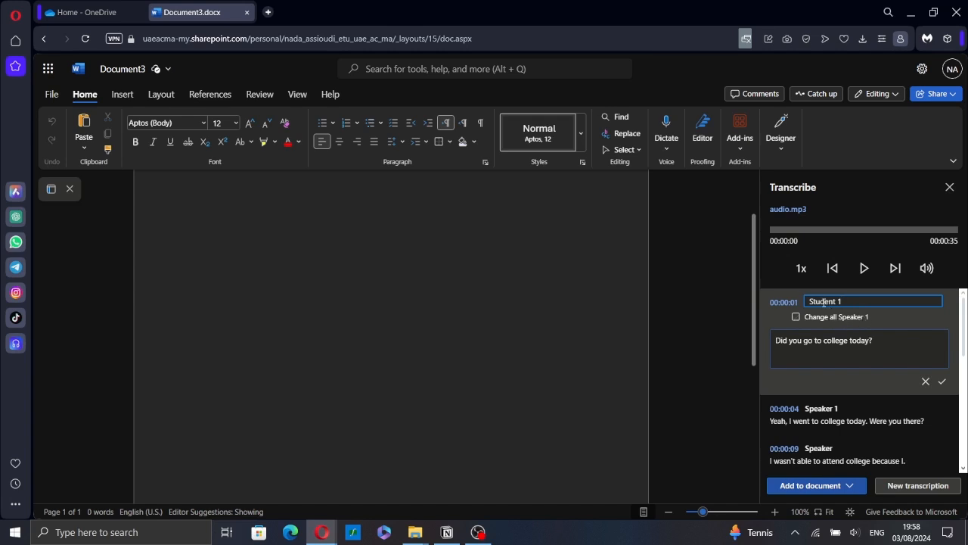
{"action": "left_click", "coordinate": [896, 346]}
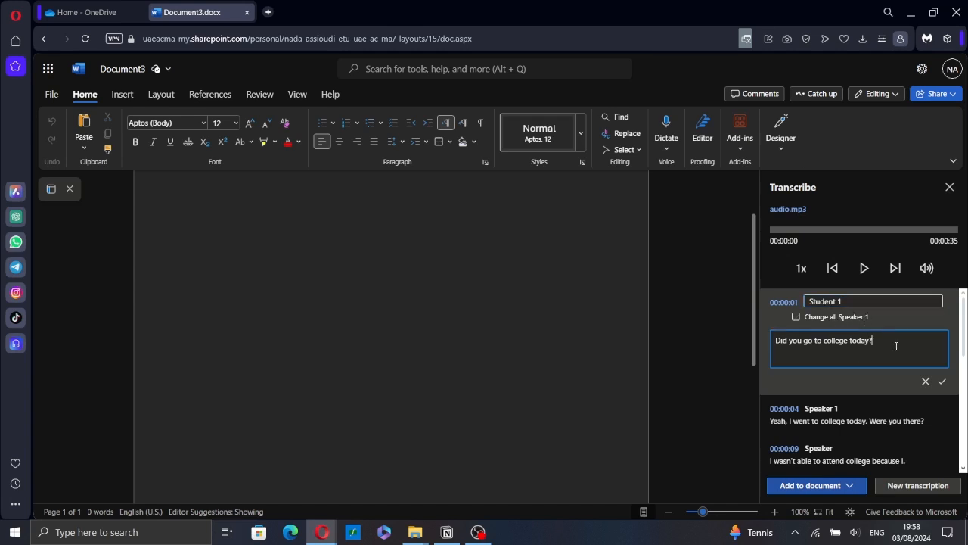
{"action": "left_click_drag", "start_coordinate": [881, 346], "coordinate": [771, 352]}
{"action": "left_click", "coordinate": [903, 346]}
{"action": "left_click", "coordinate": [944, 382]}
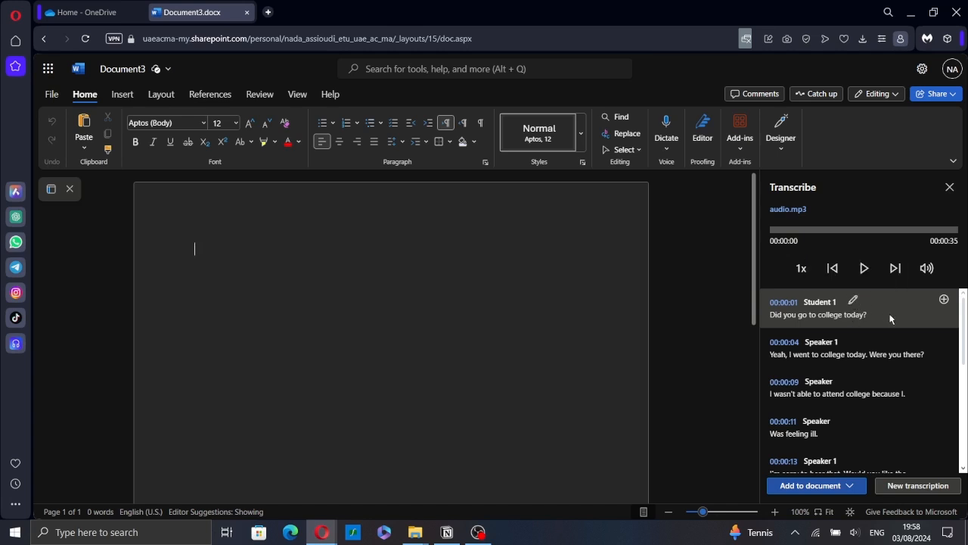
Add the 00:00:01 transcript section to the document, followed by the whole transcript as just text.
{"action": "left_click", "coordinate": [944, 299]}
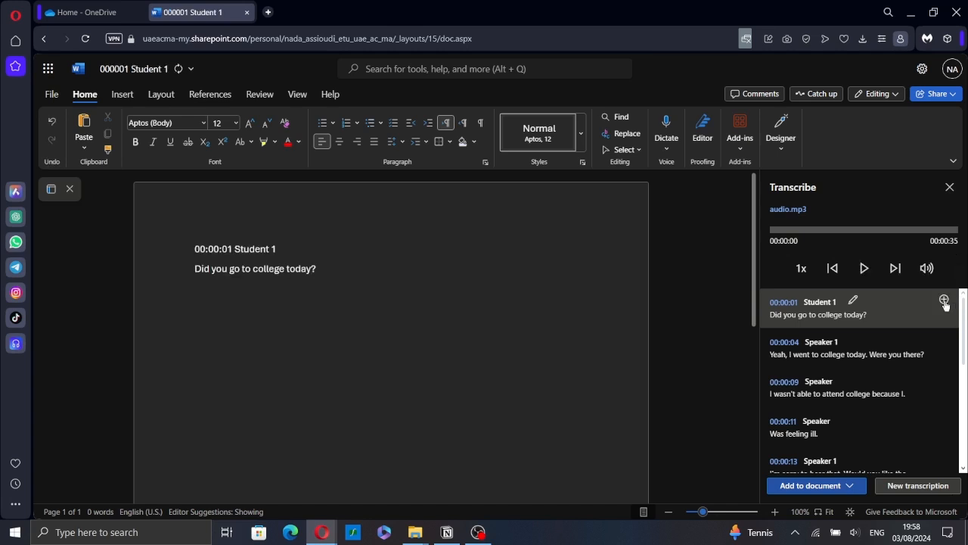
{"action": "scroll", "coordinate": [933, 345], "scroll_direction": "down", "scroll_amount": 1}
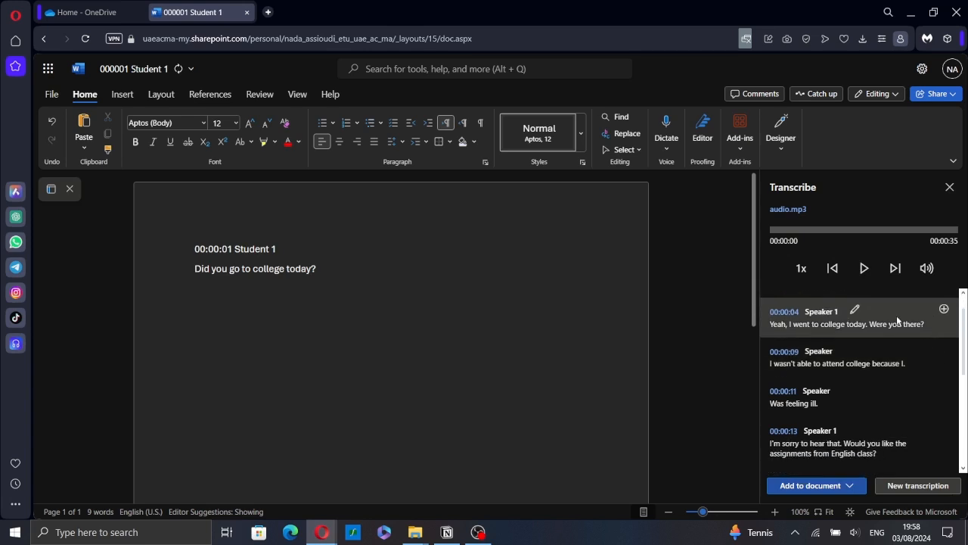
{"action": "left_click", "coordinate": [849, 488]}
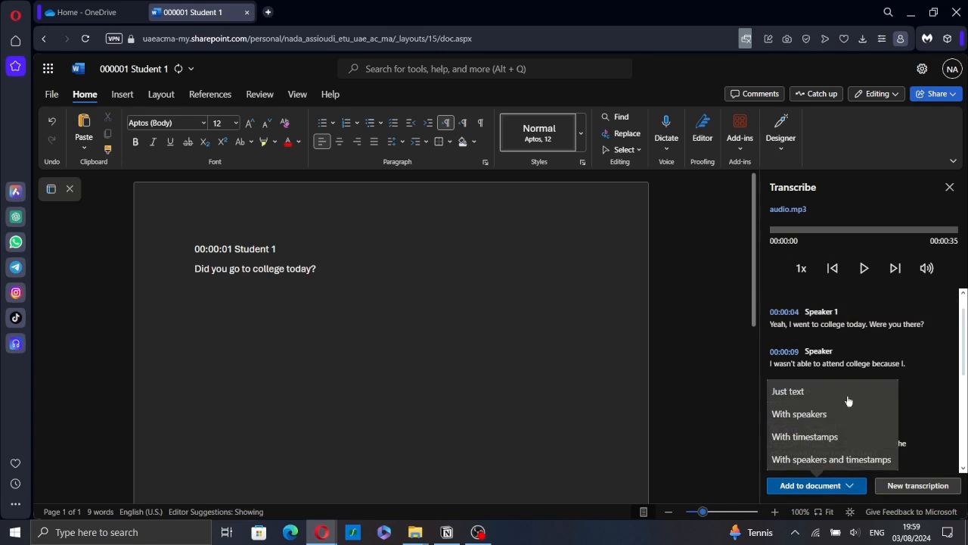
{"action": "left_click", "coordinate": [806, 391]}
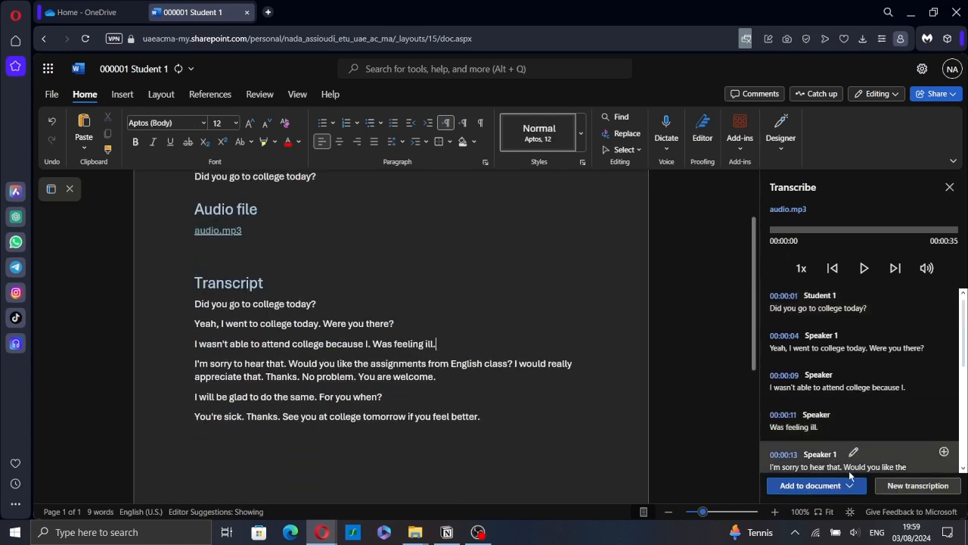
Add the whole transcript to the document again with speakers and look over the inserted text.
{"action": "left_click", "coordinate": [848, 486]}
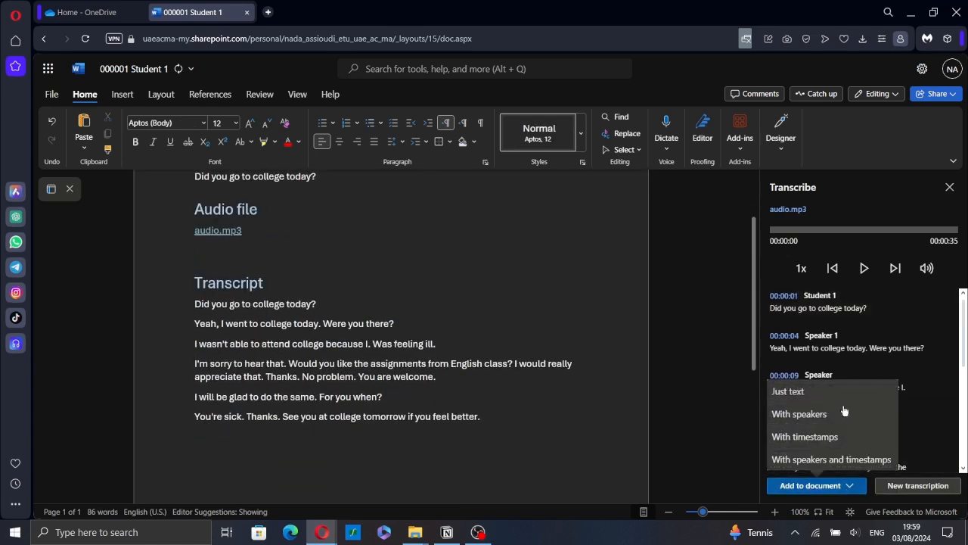
{"action": "left_click", "coordinate": [822, 418]}
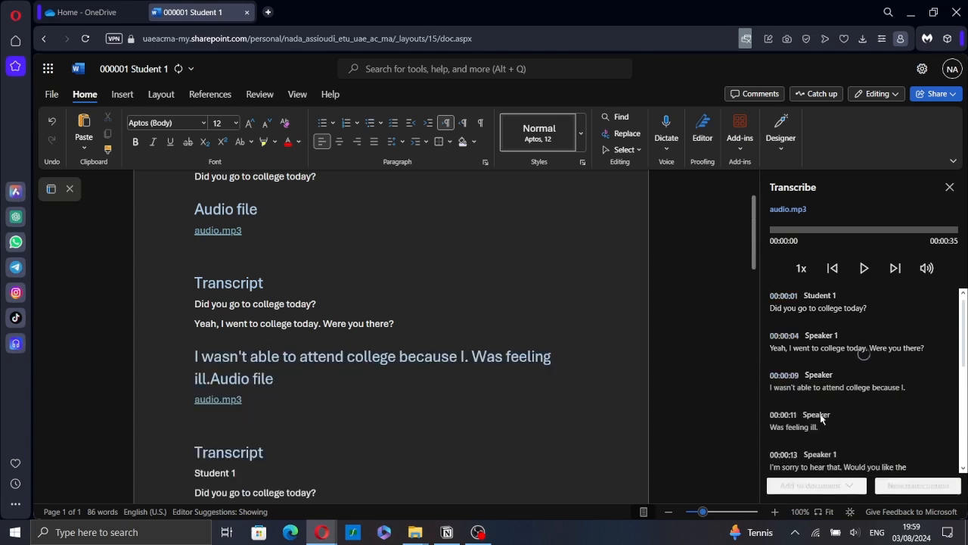
{"action": "scroll", "coordinate": [582, 388], "scroll_direction": "up", "scroll_amount": 1}
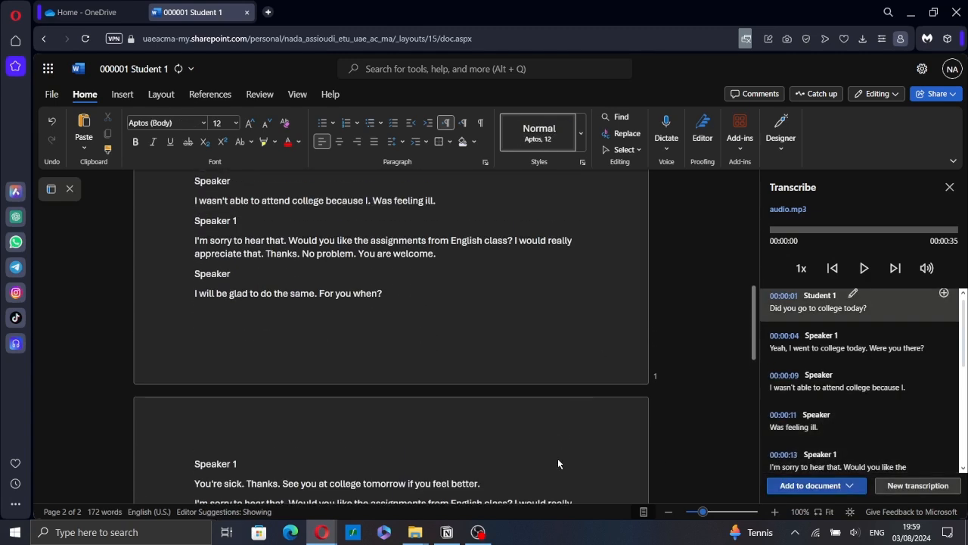
{"action": "scroll", "coordinate": [557, 458], "scroll_direction": "down", "scroll_amount": 4}
Add the transcript to the document once with timestamps and once with speakers and timestamps.
{"action": "left_click", "coordinate": [824, 485]}
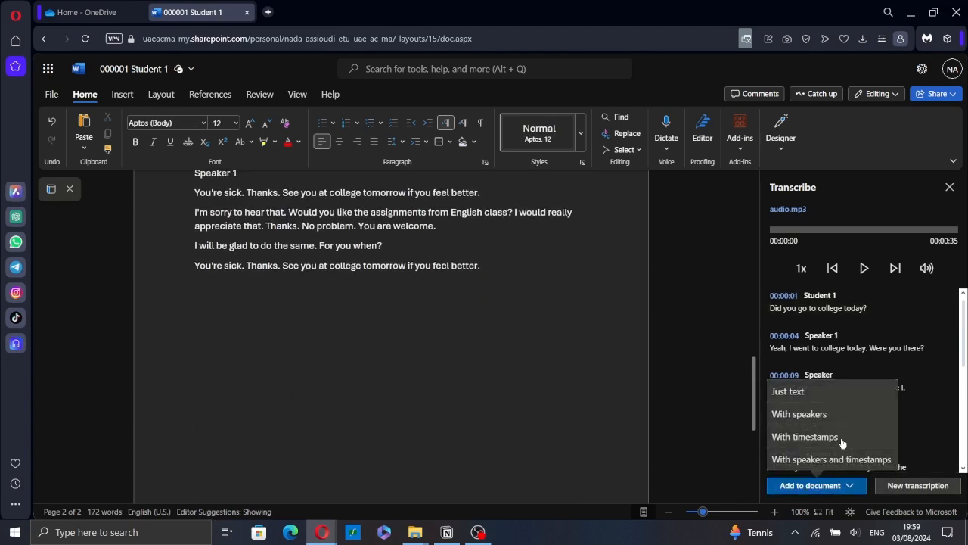
{"action": "left_click", "coordinate": [841, 441]}
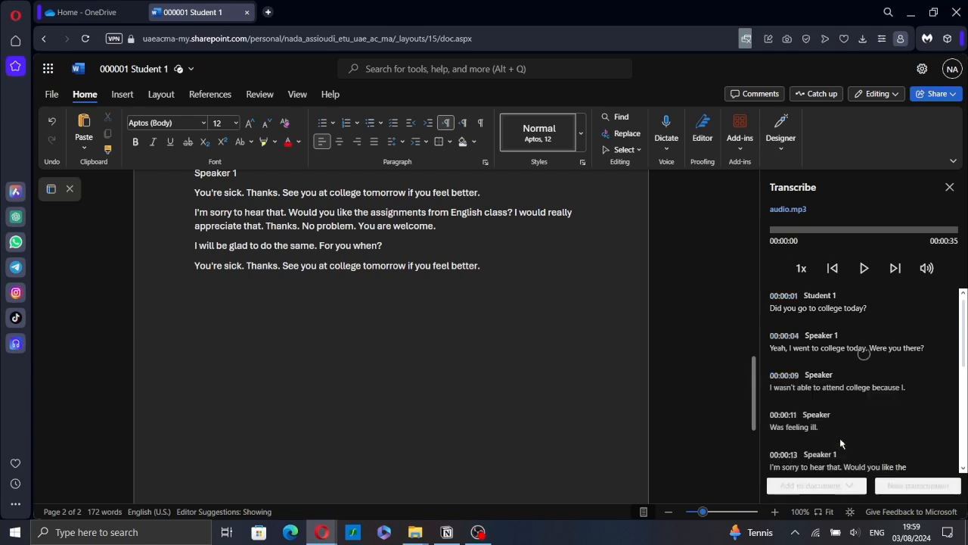
{"action": "left_click", "coordinate": [827, 487]}
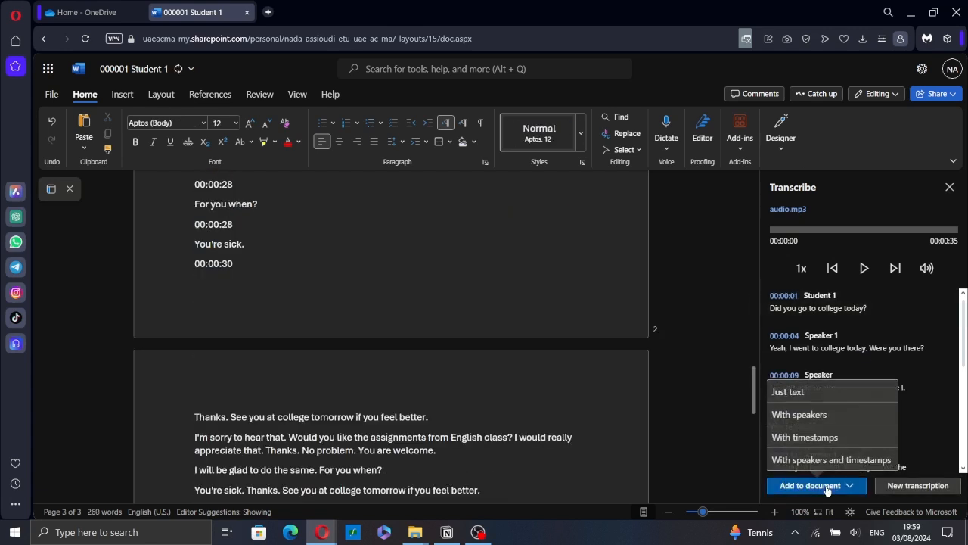
{"action": "left_click", "coordinate": [866, 460]}
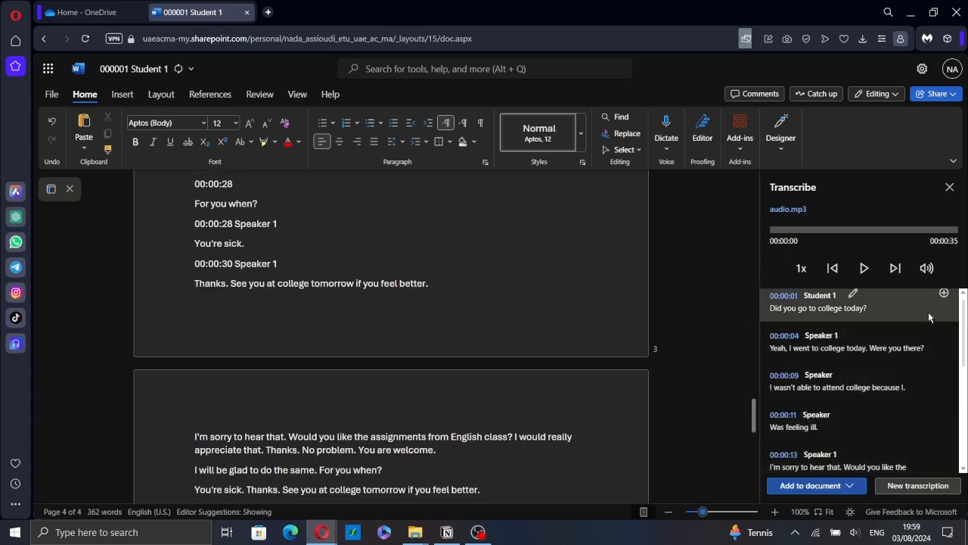
Start a new transcription in place of the current audio.mp3 transcript.
{"action": "scroll", "coordinate": [930, 313], "scroll_direction": "down", "scroll_amount": 5}
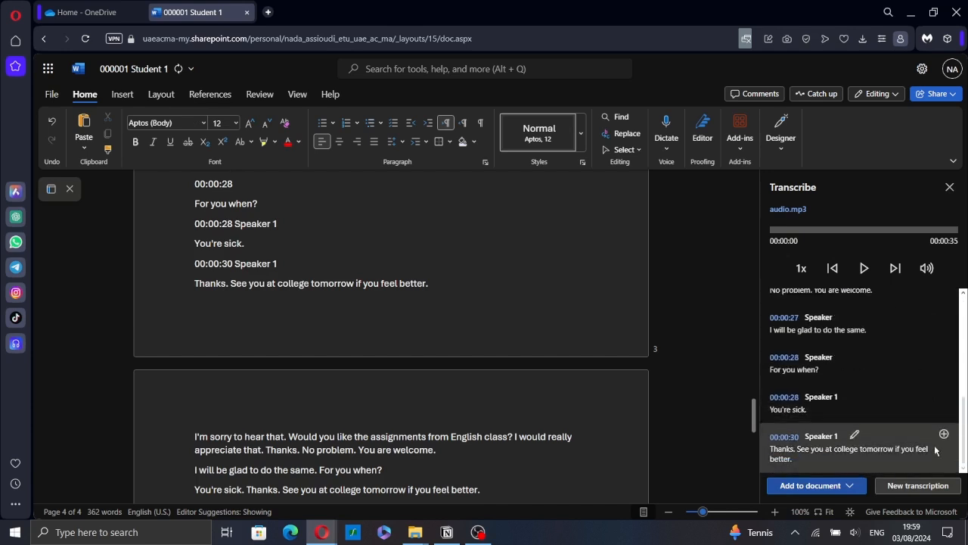
{"action": "left_click", "coordinate": [919, 487]}
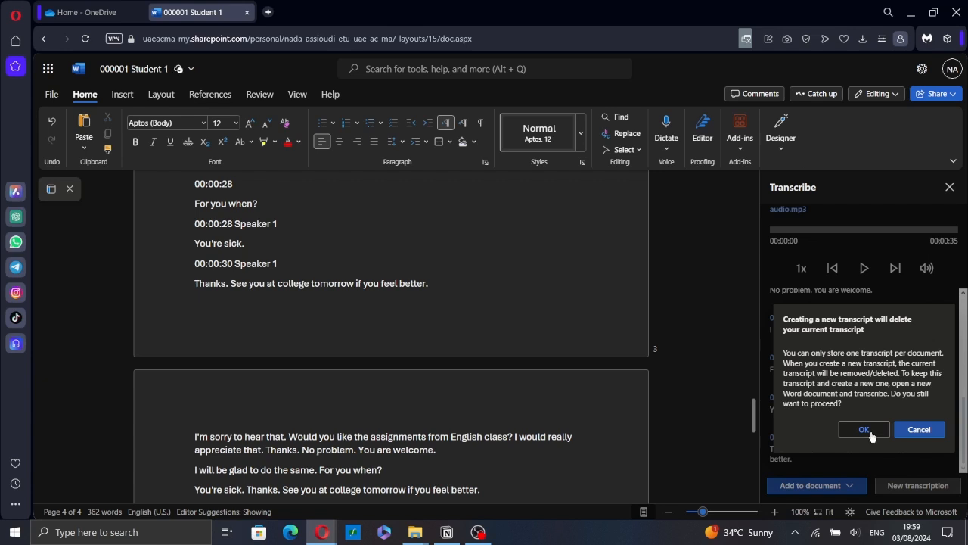